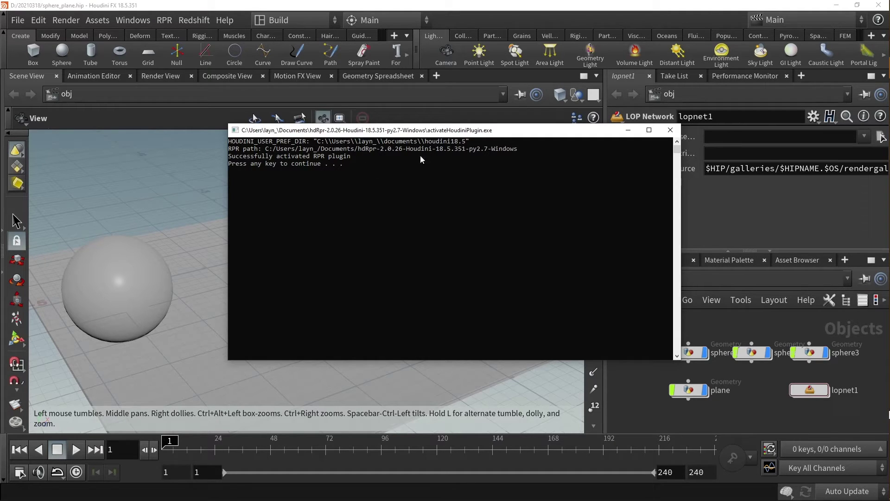
Step: Close the Command Prompt console once the RPR plugin reports successful activation
key(Return)
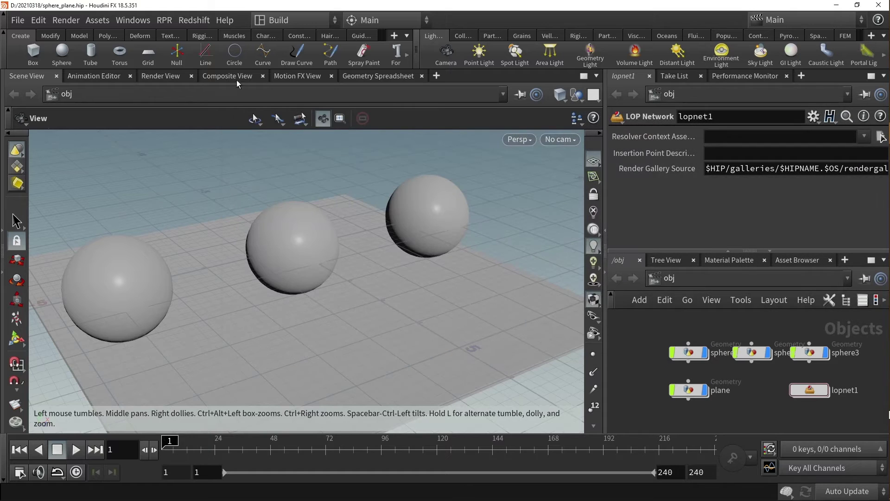
Step: Try RPR > Import Material, hit the 'Material Library is not installed' error, and open Documents in File Explorer
click(166, 20)
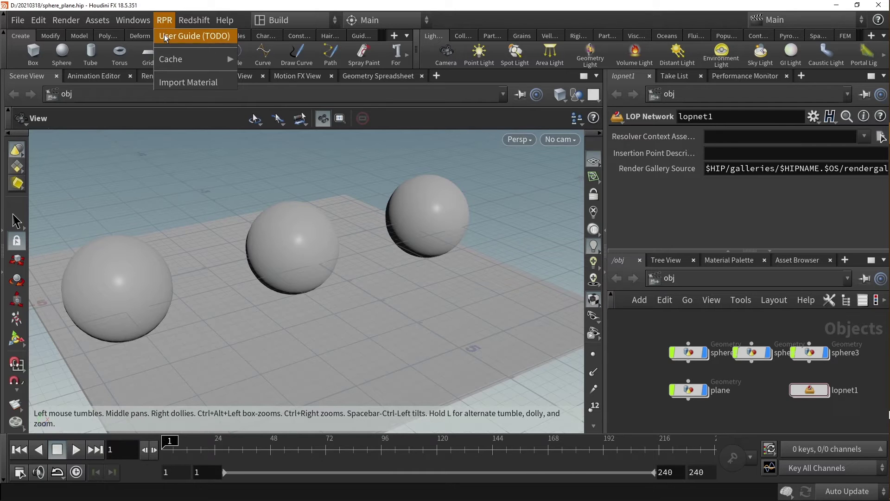
click(179, 84)
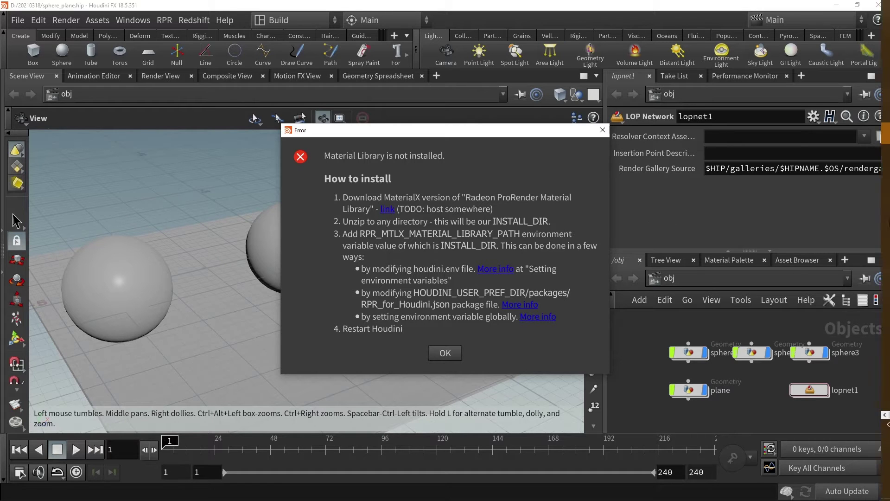
click(863, 259)
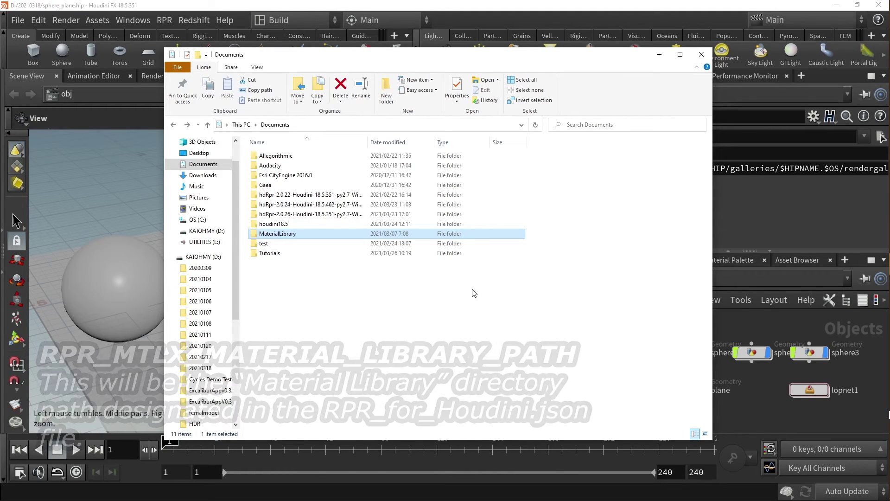
Step: Open RPR_for_Houdini.json from Documents\houdini18.5\packages in Visual Studio Code
click(296, 226)
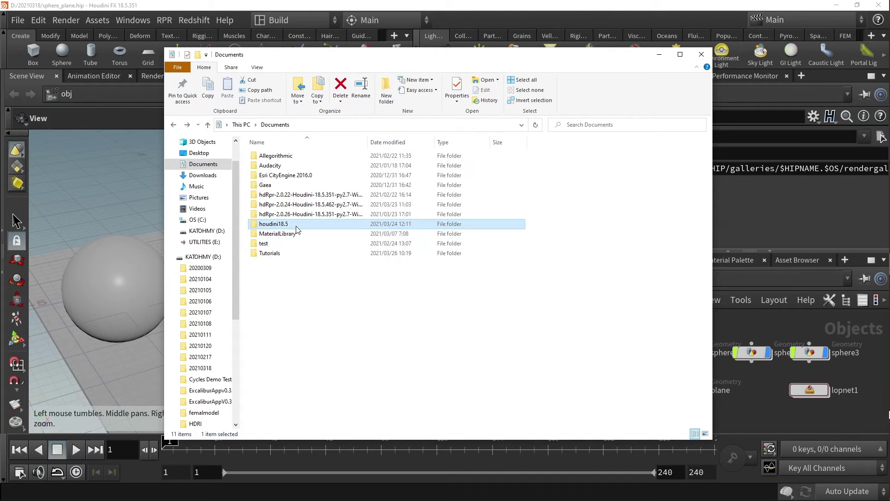
double_click(296, 227)
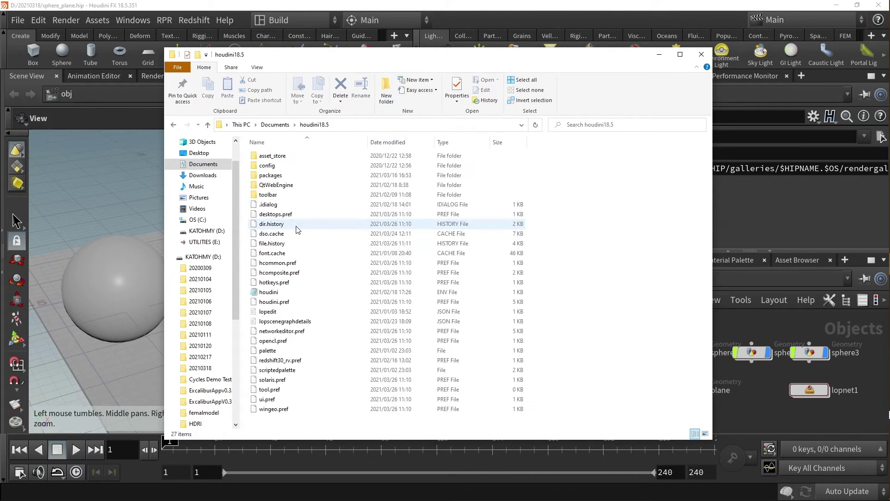
double_click(296, 179)
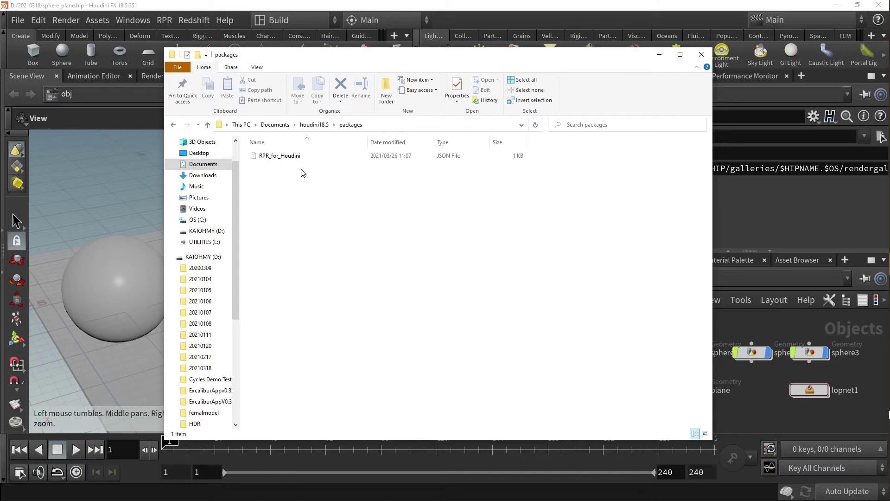
double_click(291, 157)
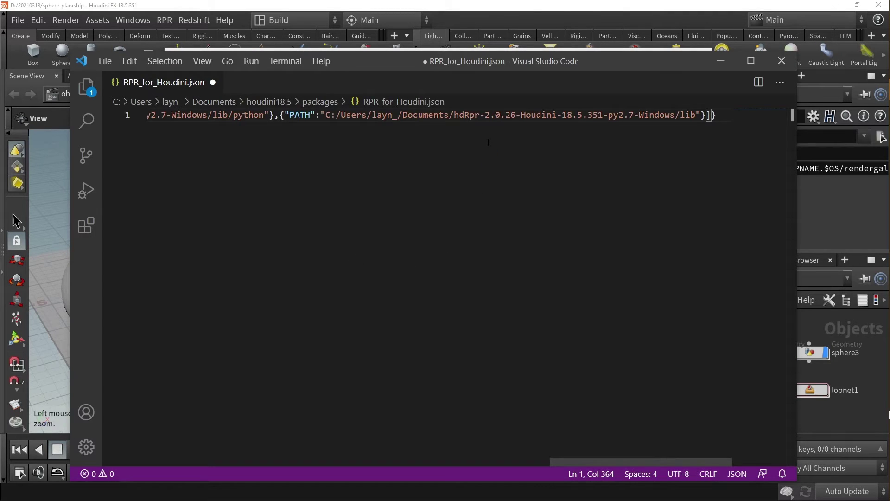
Step: Insert ,{"RPR_MTLX_MATERIAL_LIBRARY_PATH":""} just before the env array's closing bracket
key(End)
key(Left)
key(Left)
text(,{")
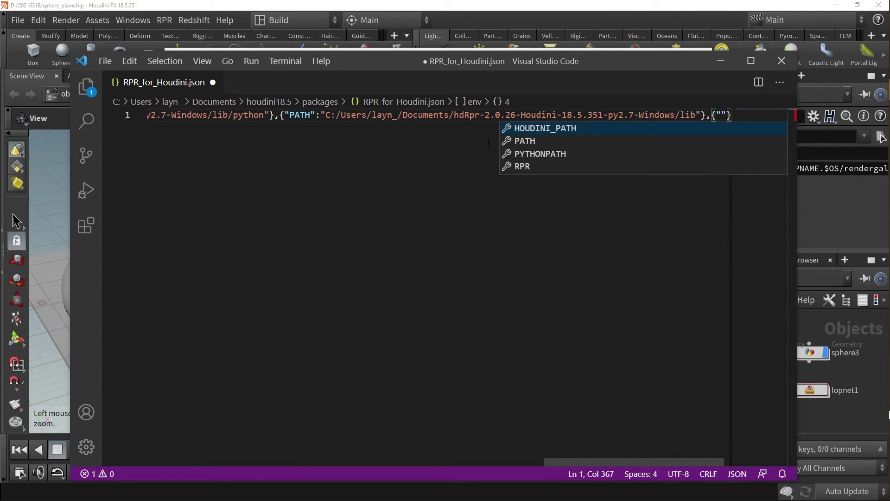
text(RPR)
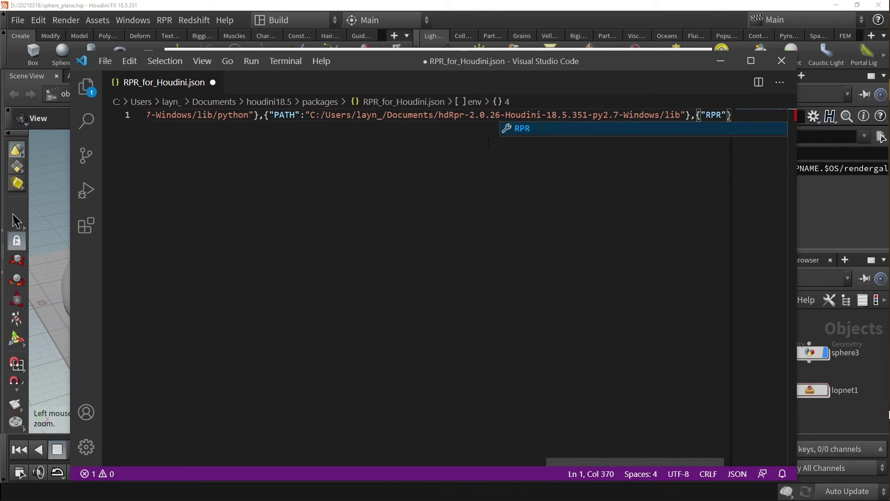
text(_MA)
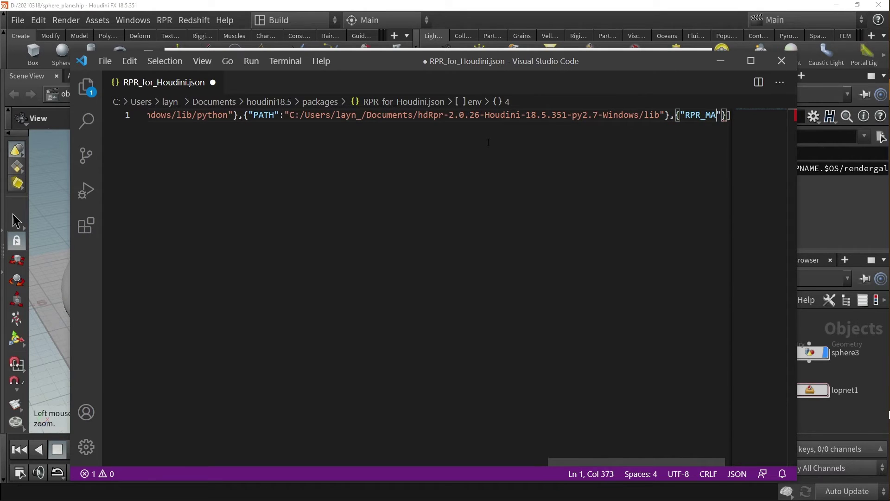
text(LX_MATE)
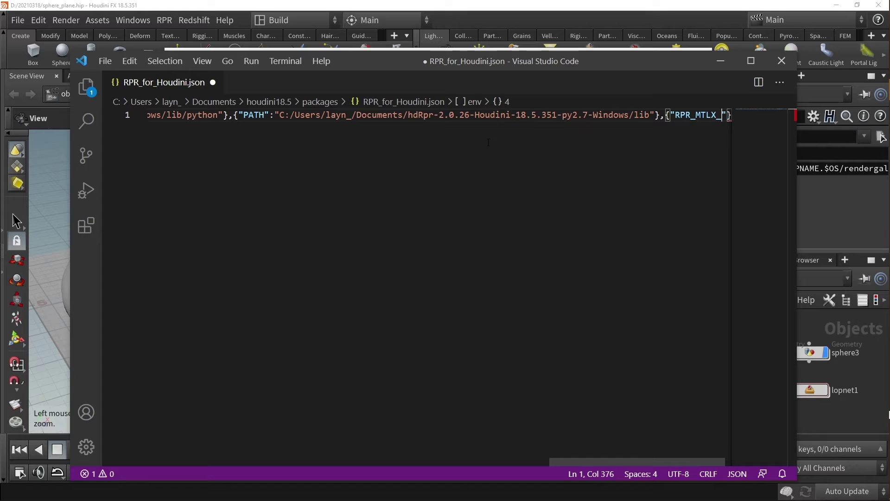
text(RIAL)
text(_LIBRARY)
text(_PAR)
text(H)
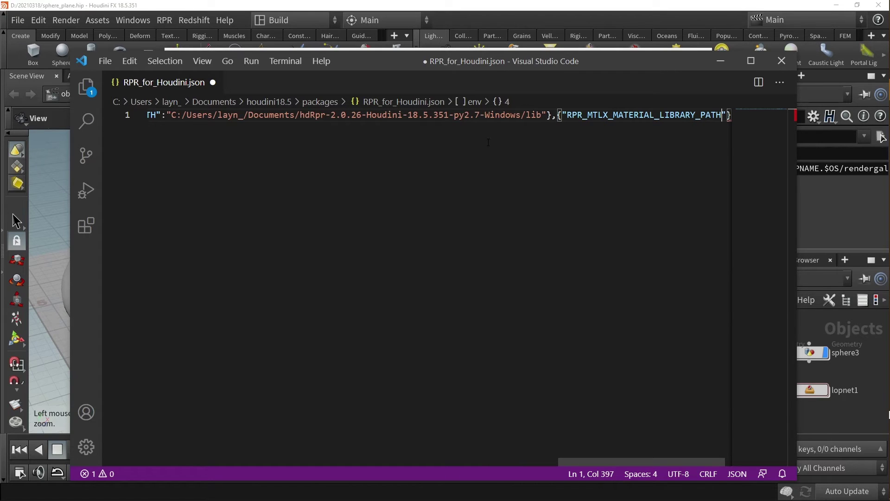
text(")
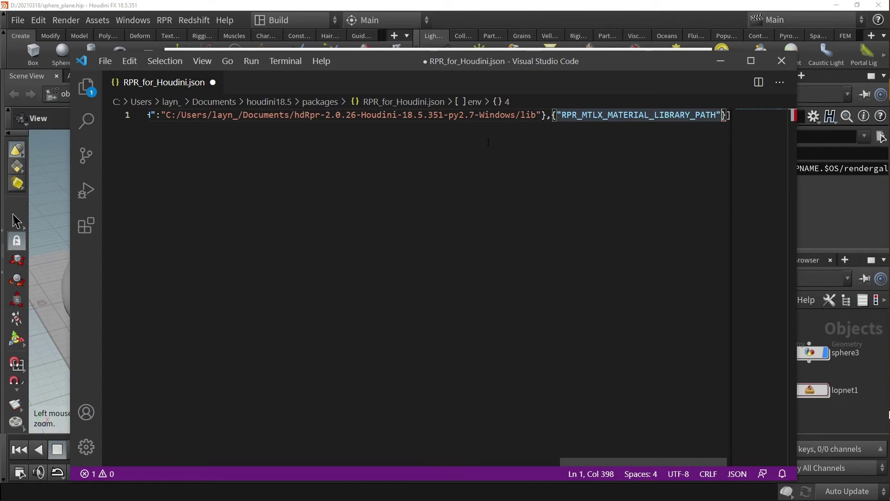
text(:)
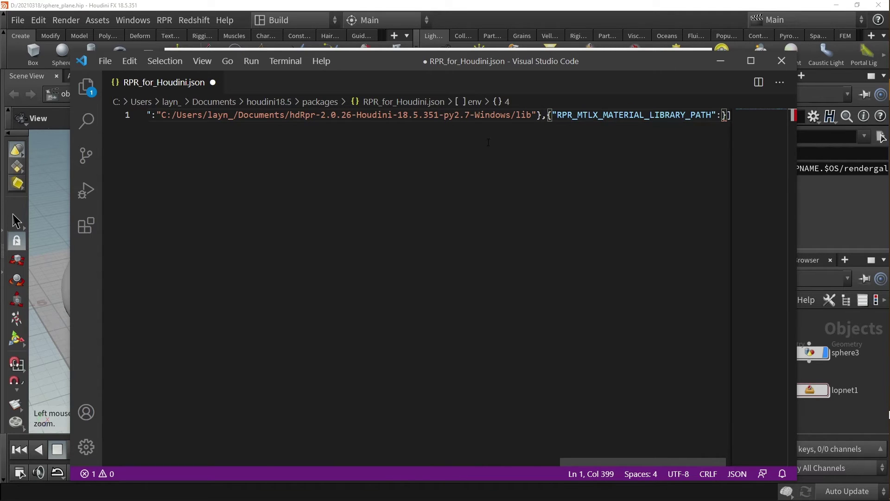
text(")
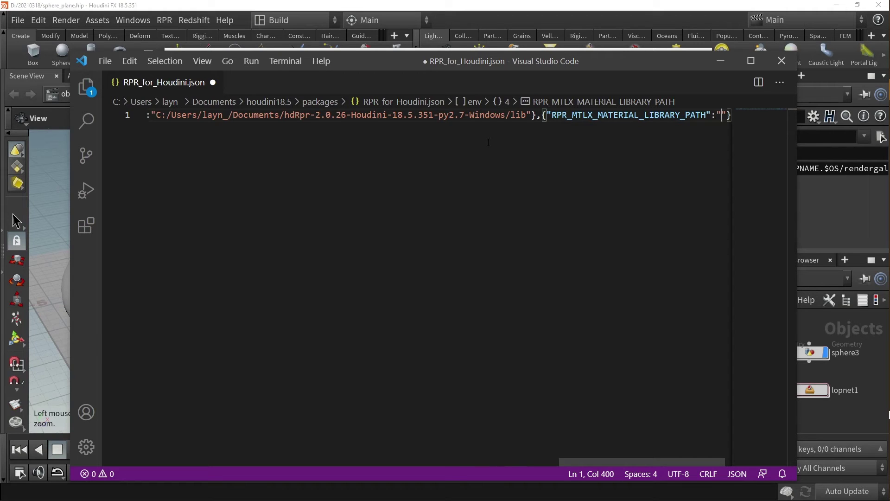
Step: In File Explorer, go from the packages folder up to Documents and into MaterialLibrary
mouse_move(889, 257)
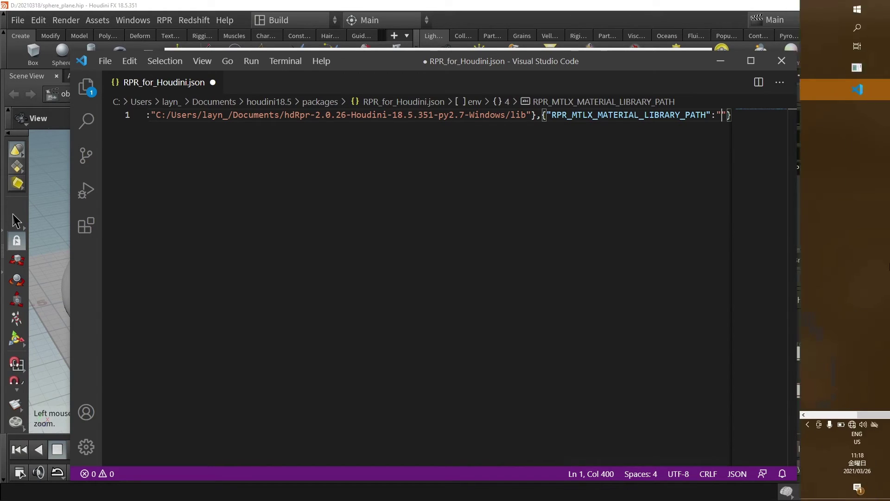
click(830, 414)
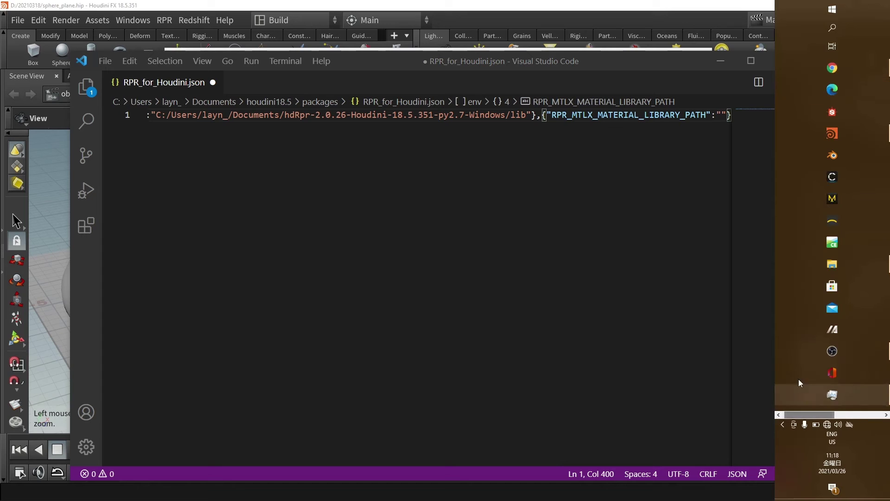
click(813, 266)
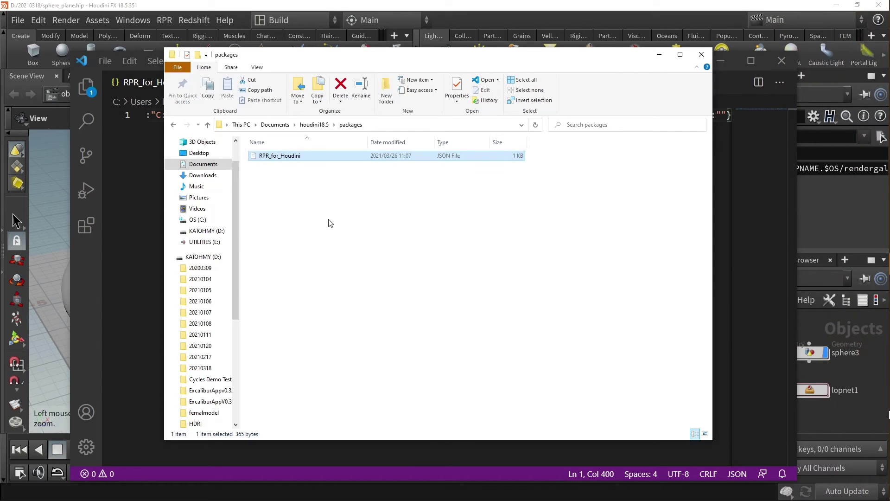
key(alt+Left)
key(alt+Up)
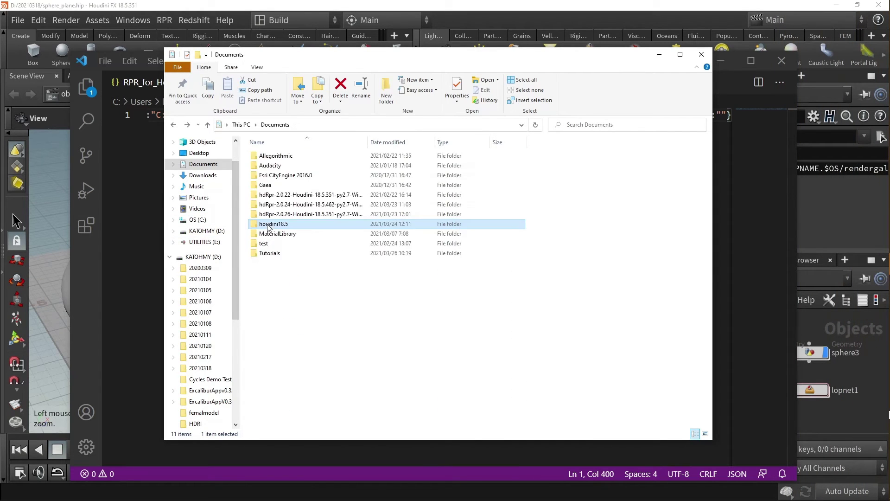
double_click(270, 234)
Step: Copy the MaterialLibrary folder path from the address bar and return to VS Code
click(370, 125)
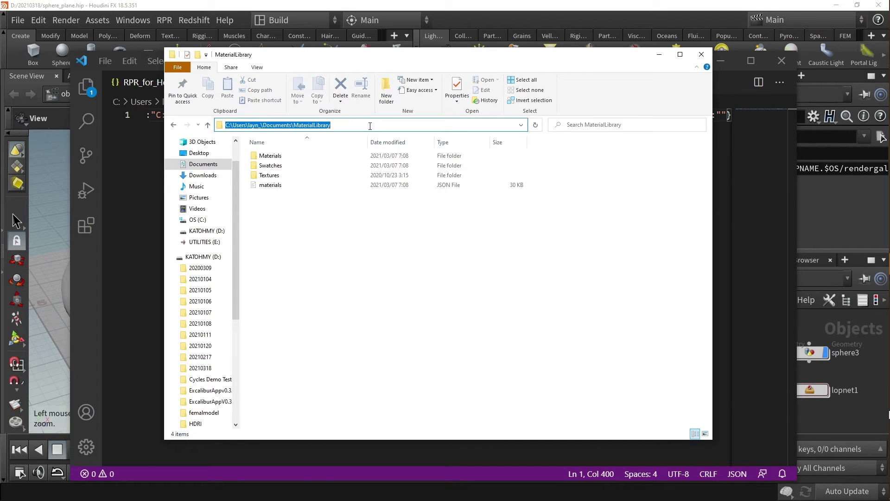
right_click(370, 125)
click(403, 160)
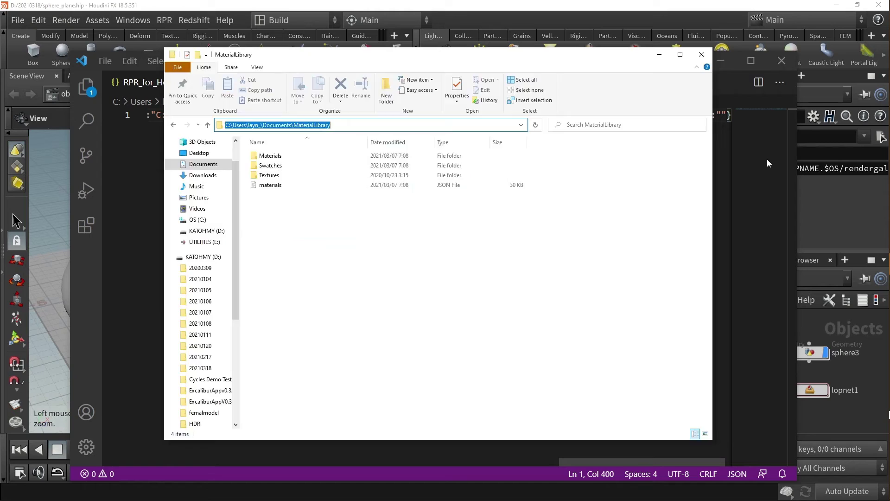
click(750, 148)
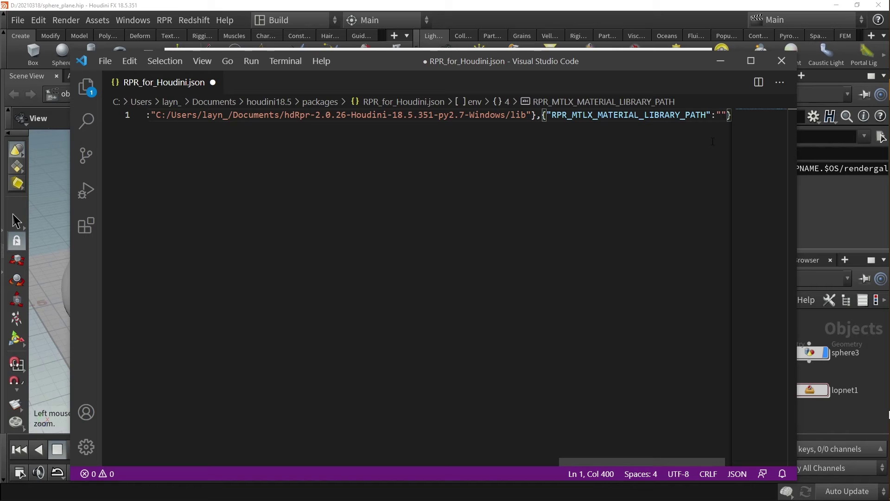
Step: Paste the MaterialLibrary path as the value and change each backslash to a forward slash
key(ctrl+v)
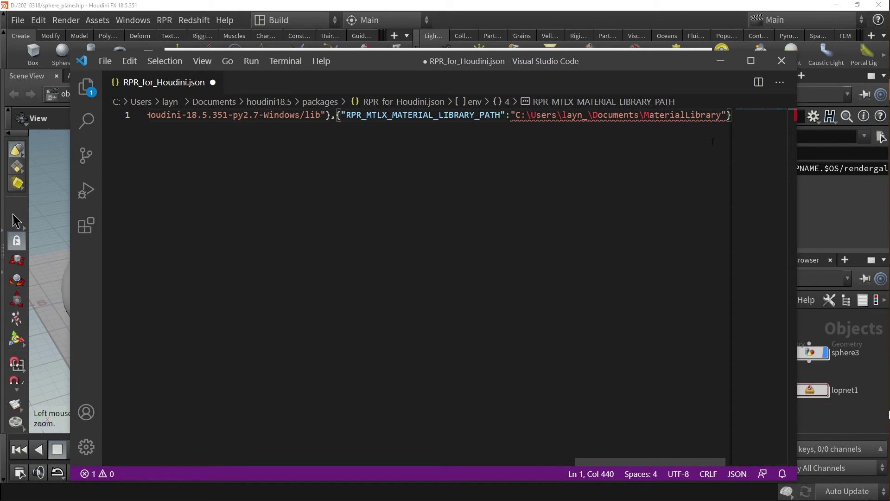
key(Left)
key(Left)
key(Left)
key(Left)
key(Left)
key(Left)
key(Left)
key(Left)
key(Left)
key(Left)
key(Left)
key(Left)
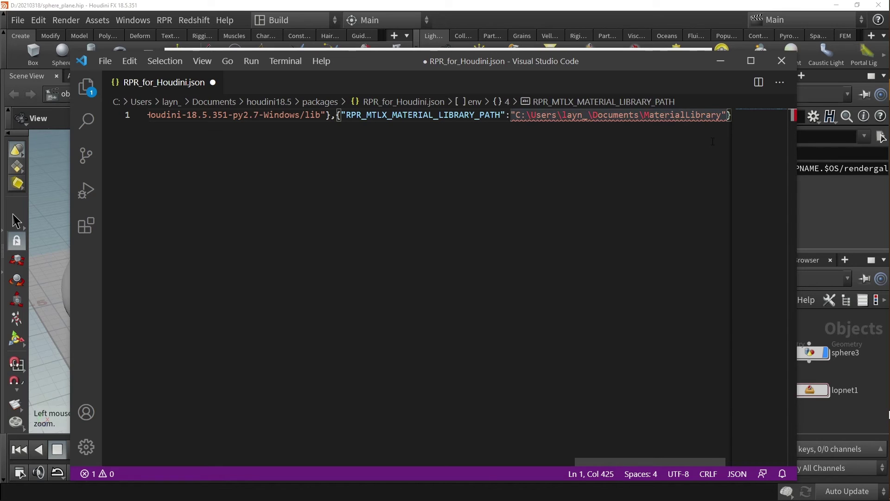
key(BackSpace)
text(/)
key(Left)
key(Left)
key(Left)
key(Left)
key(Left)
key(Left)
key(Left)
key(Left)
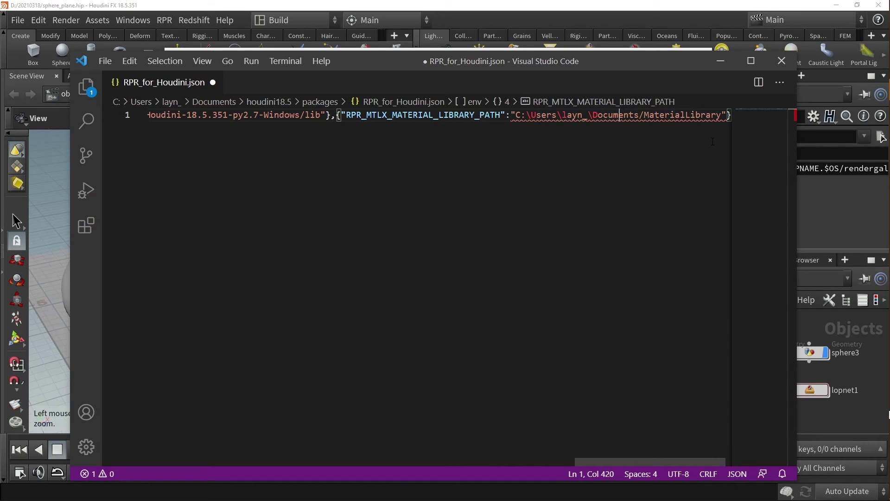
key(BackSpace)
text(/)
key(Left)
key(Left)
key(Left)
key(Left)
key(Left)
key(Left)
key(BackSpace)
text(/)
key(Left)
key(Left)
key(Left)
key(Left)
key(Left)
key(Left)
key(BackSpace)
text(/)
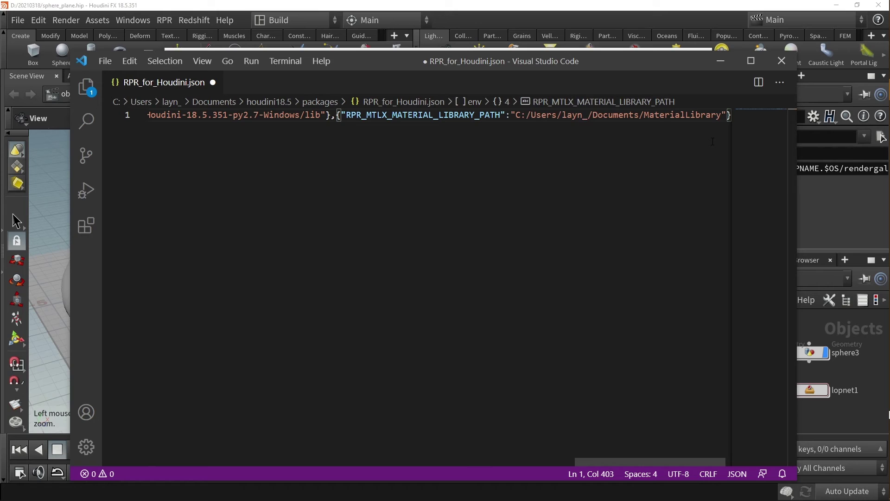
Step: Check the line's closing brackets, save RPR_for_Houdini.json, and close VS Code
key(End)
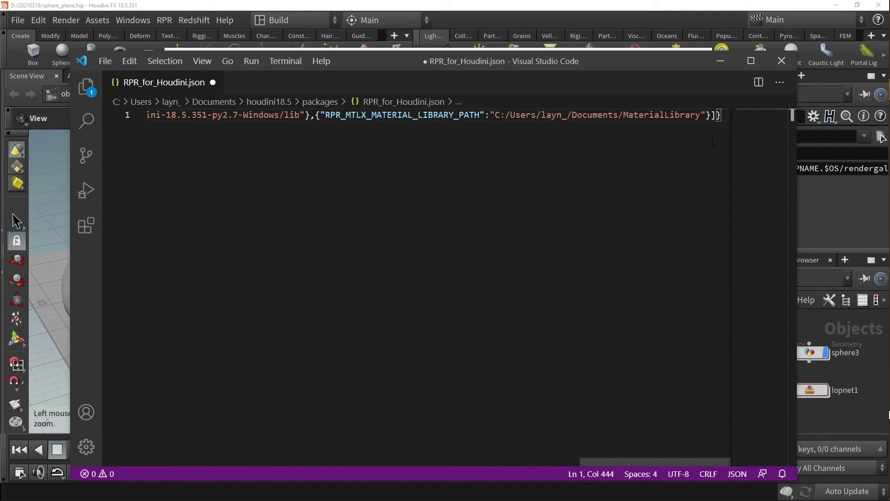
key(Left)
key(Left)
key(Left)
key(Right)
key(Right)
key(ctrl+s)
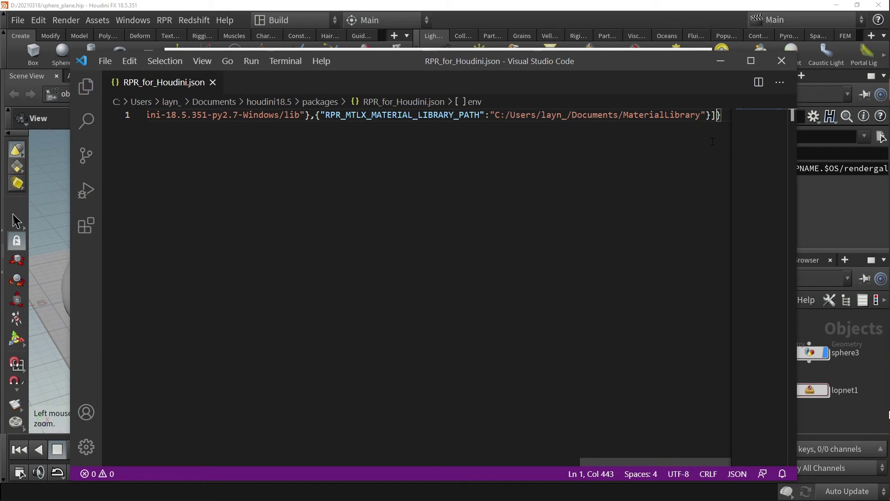
click(781, 63)
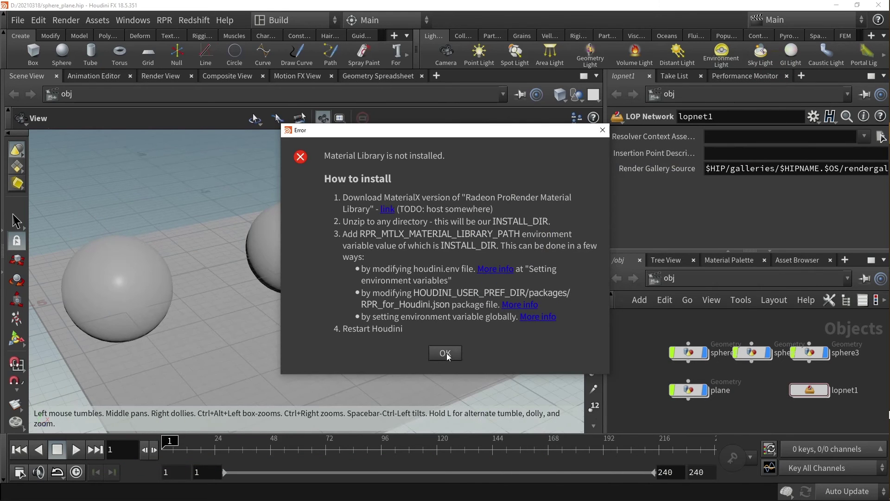
Step: Dismiss the Material Library not-installed error and start a new untitled scene
click(445, 353)
key(ctrl+n)
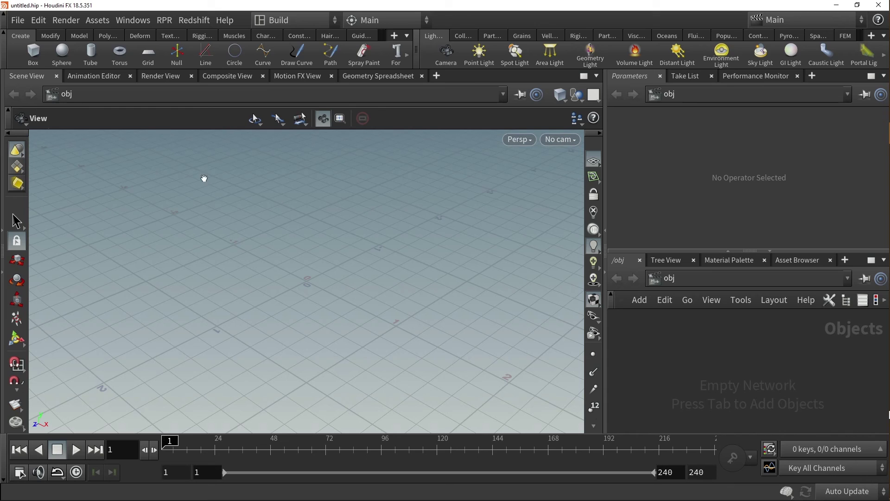
Step: Open the RPR Material Library via RPR > Import Material, browse the swatches, and filter to Glass
click(161, 22)
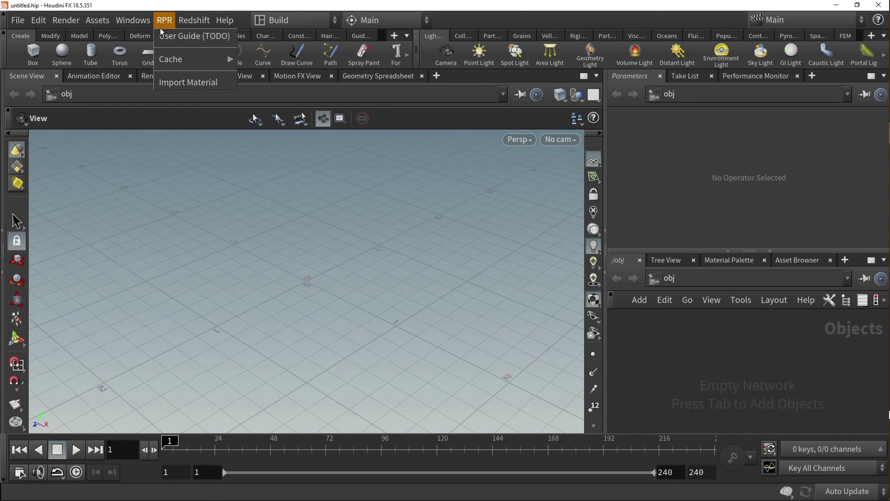
click(178, 84)
mouse_move(457, 252)
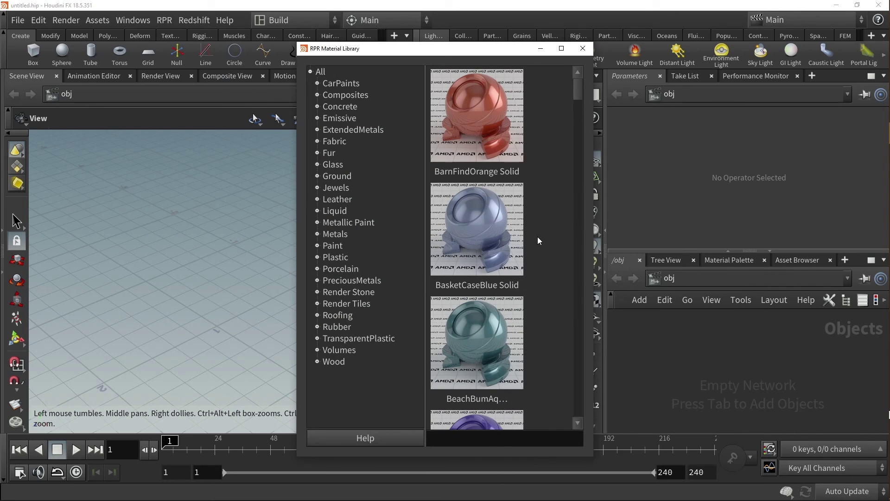
mouse_move(507, 198)
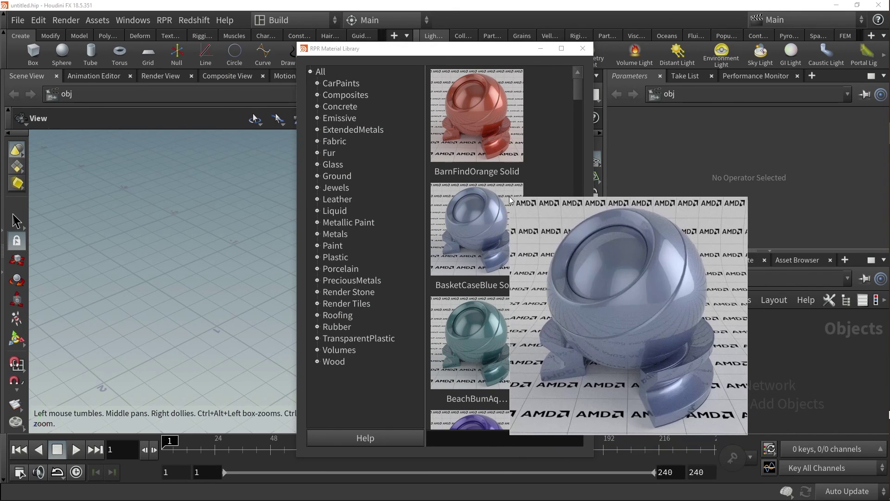
scroll(510, 200, down, 3)
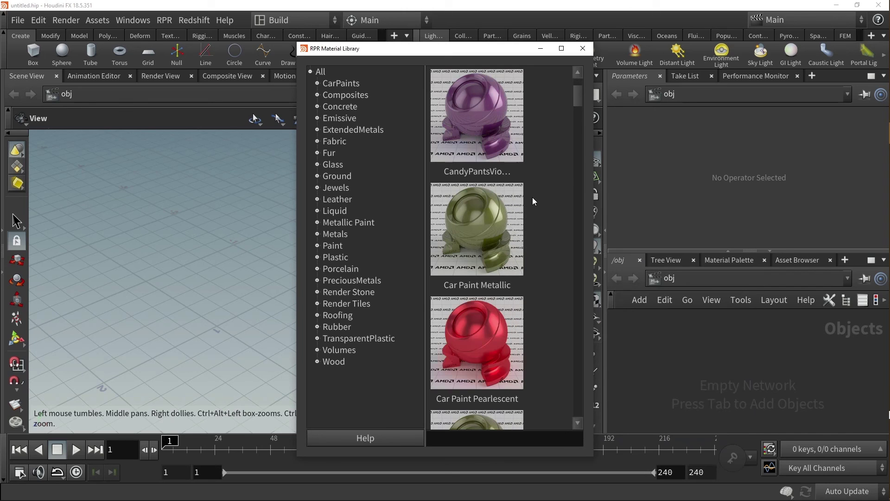
scroll(533, 196, down, 6)
scroll(460, 187, up, 3)
mouse_move(460, 187)
click(332, 165)
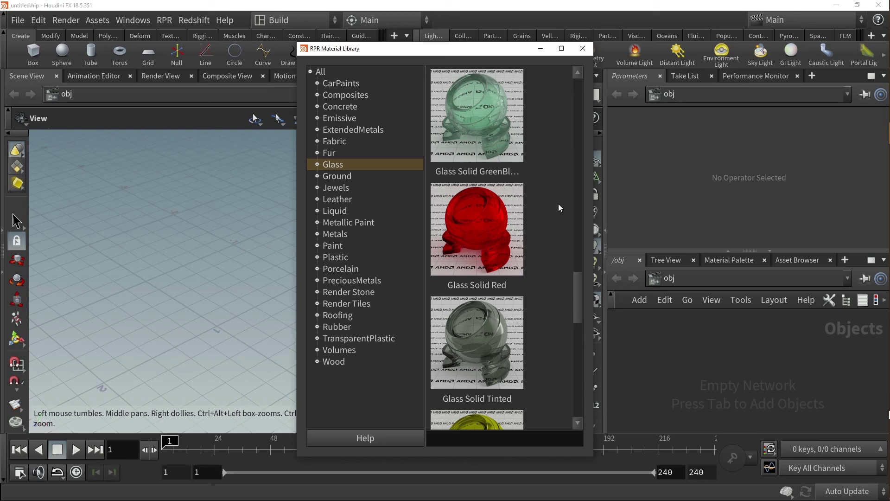